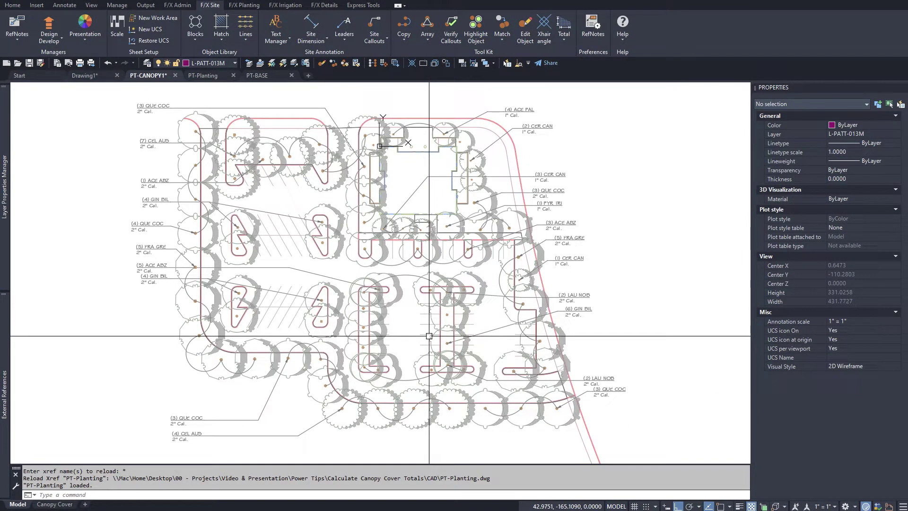
# Step: Review the Canopy Cover symbols in the City Standards plan graphics library and their files in the 01-Canopy_cover folder
pyautogui.click(197, 25)
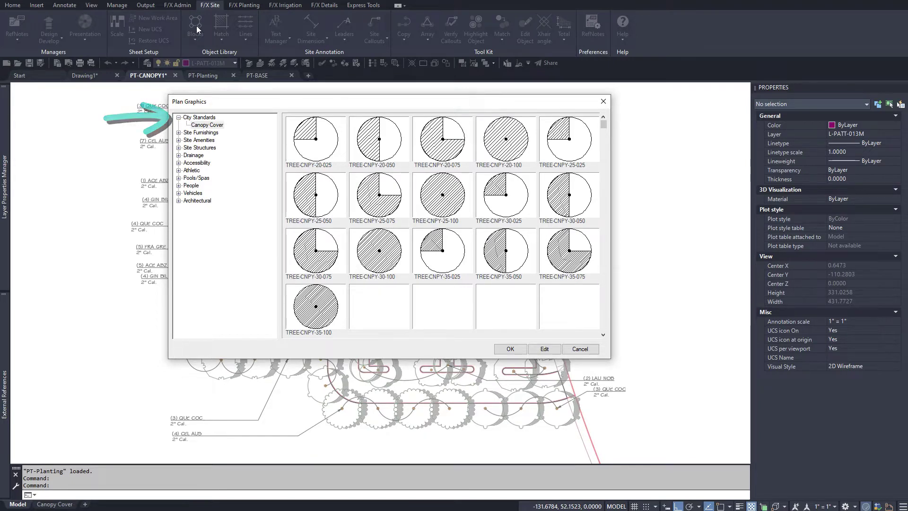
pyautogui.hotkey('alt', 'Tab')
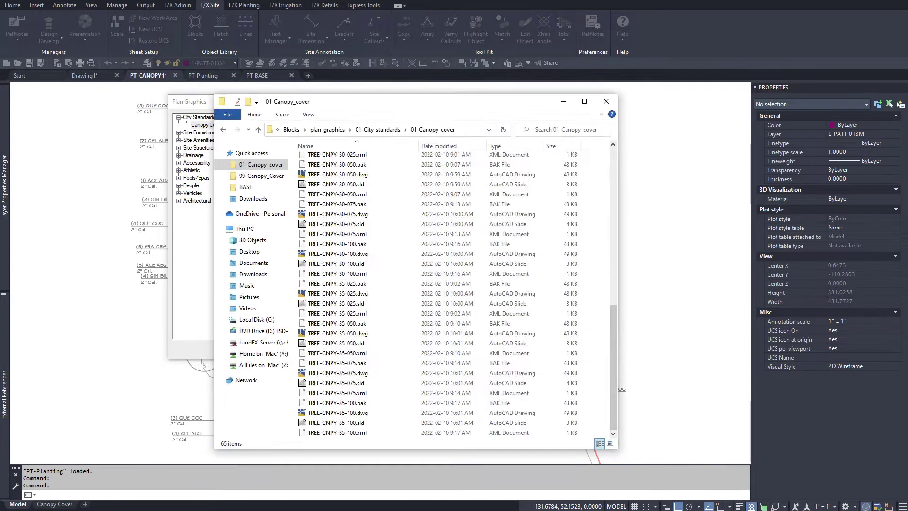
pyautogui.scroll(12, 599, 209)
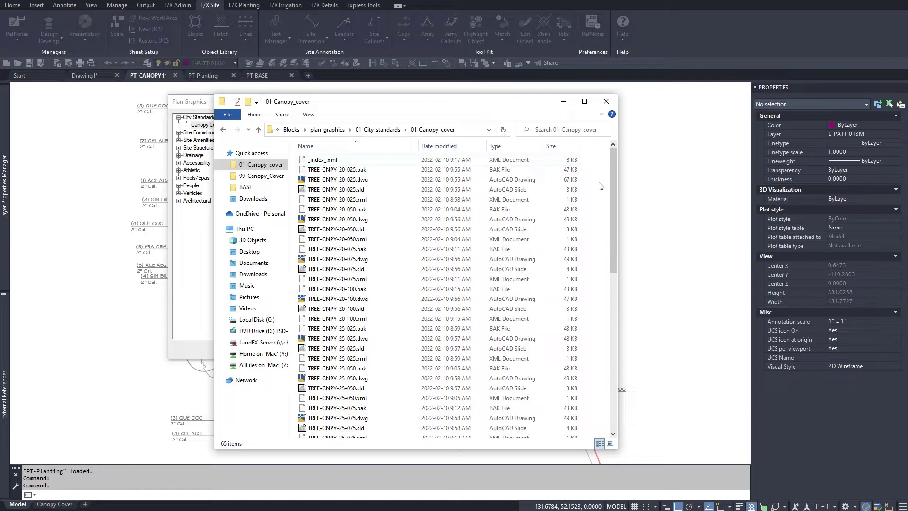
pyautogui.click(563, 101)
pyautogui.click(600, 101)
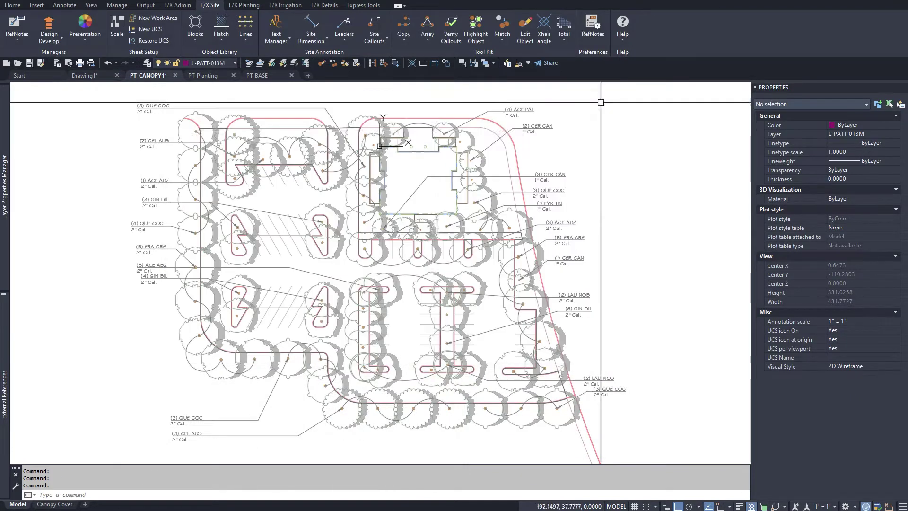
# Step: Open the RefNote Manager to its Amenity list of shade tree cover blocks
pyautogui.click(24, 39)
pyautogui.click(25, 55)
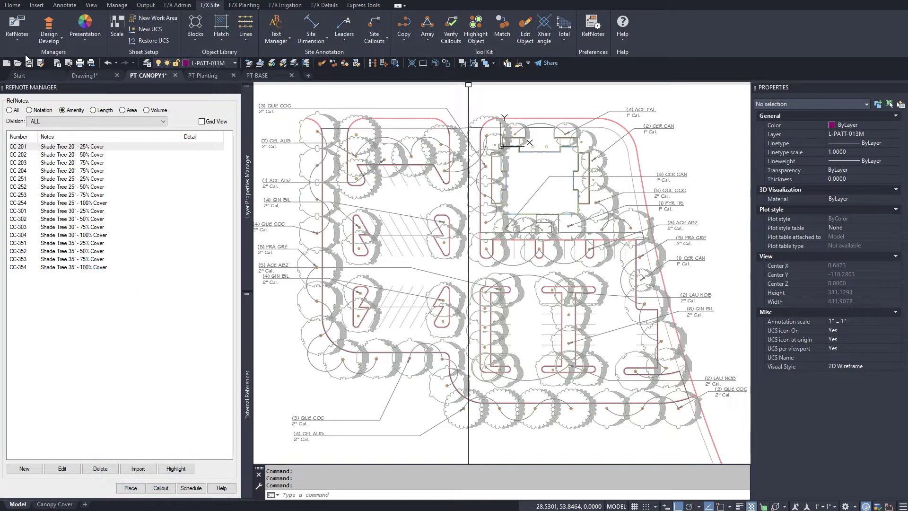
pyautogui.click(241, 5)
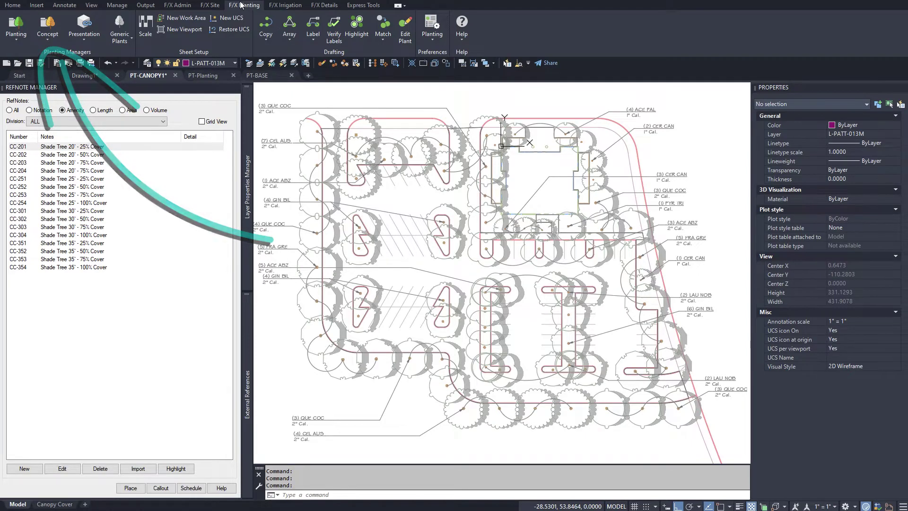
pyautogui.click(214, 5)
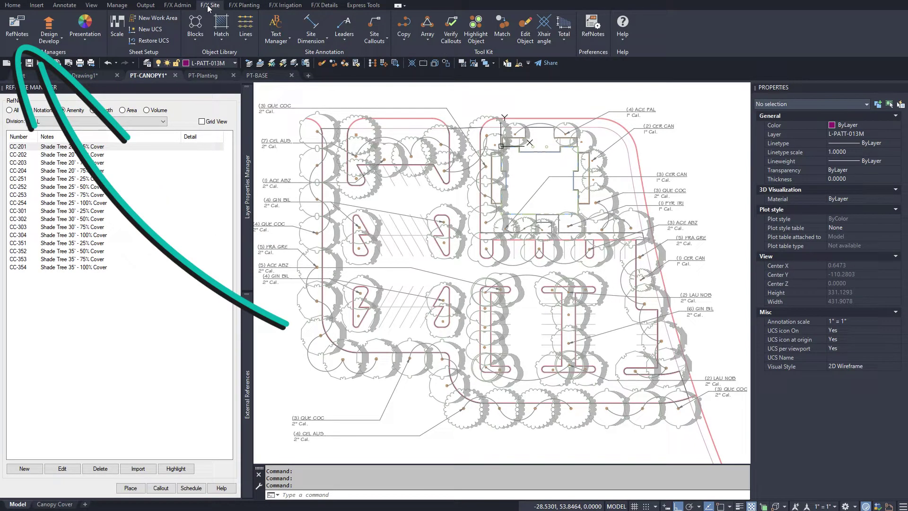
# Step: Place one Shade Tree 35' - 100% Cover and one 35' - 50% Cover block over trees near the parking lot's upper-left corner
pyautogui.click(90, 267)
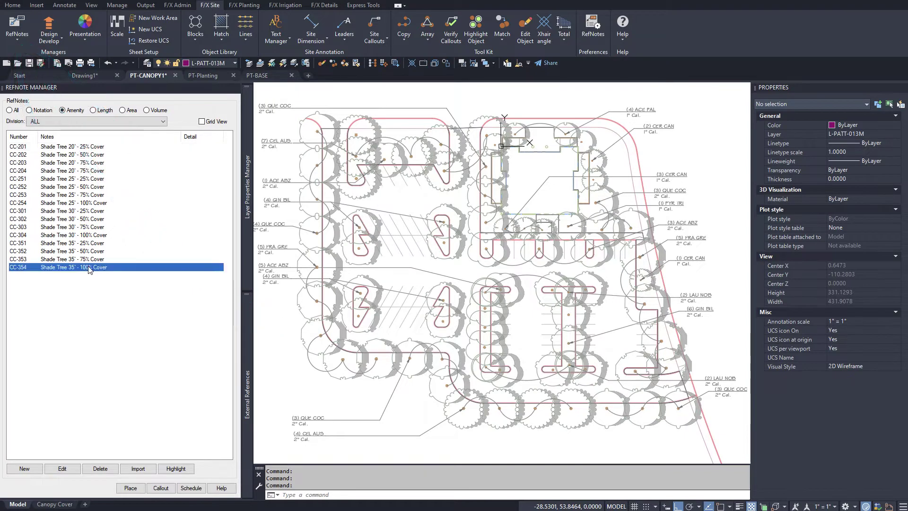
pyautogui.click(130, 488)
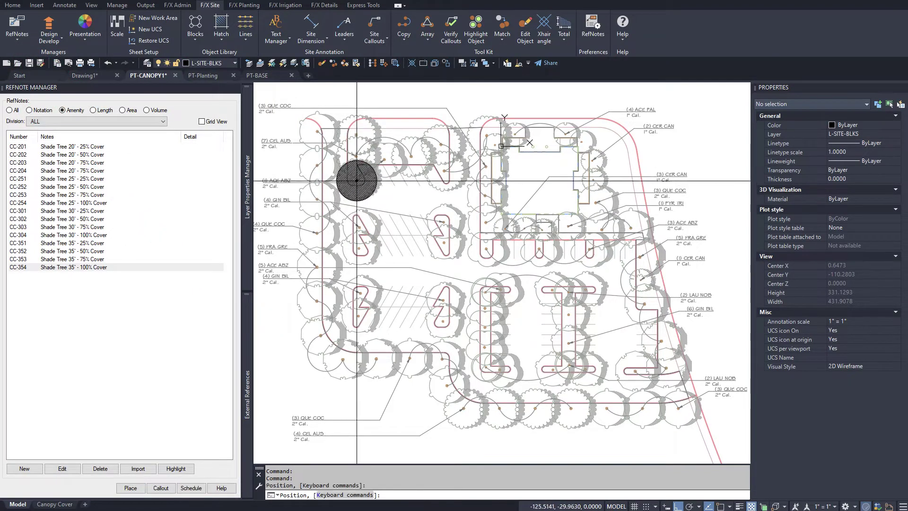
pyautogui.click(157, 250)
pyautogui.click(131, 487)
pyautogui.click(355, 156)
pyautogui.click(357, 157)
pyautogui.press('Escape')
# Step: Place and rotate two Shade Tree 35' - 25% Cover blocks over the topmost trees at the parking lot's upper-left corner
pyautogui.click(141, 243)
pyautogui.click(131, 487)
pyautogui.click(356, 136)
pyautogui.click(397, 189)
pyautogui.press('Escape')
pyautogui.click(130, 488)
pyautogui.click(316, 130)
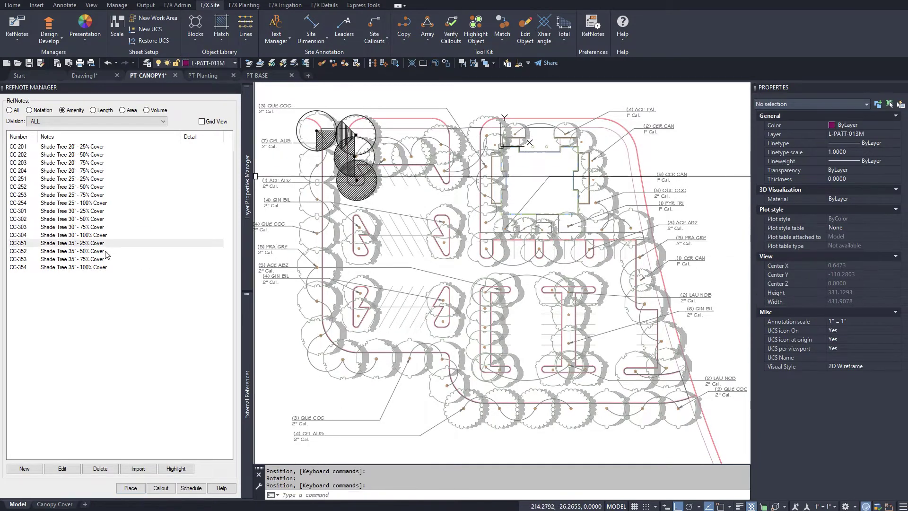
pyautogui.click(336, 189)
pyautogui.press('Escape')
# Step: Place Shade Tree 35' - 50% Cover blocks down the tree row on the lot's left edge using Copy Along Line
pyautogui.click(105, 252)
pyautogui.click(130, 488)
pyautogui.press('v')
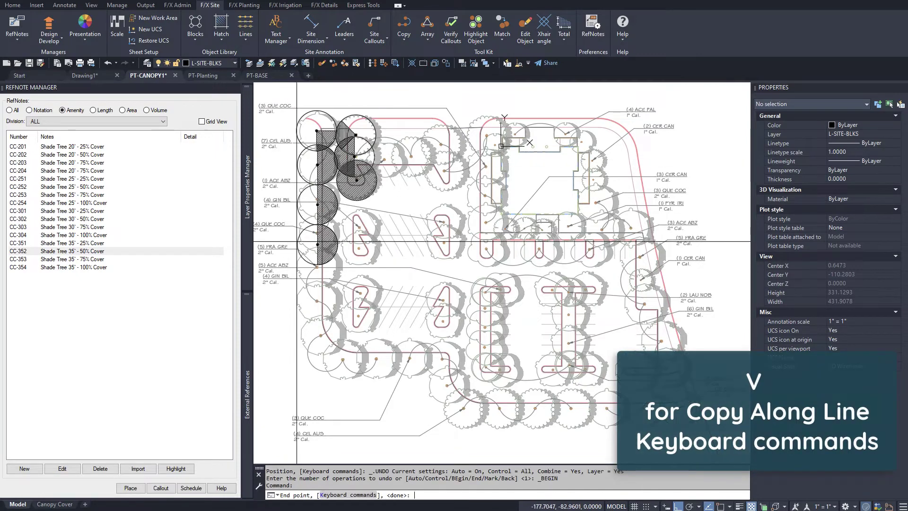
pyautogui.click(323, 301)
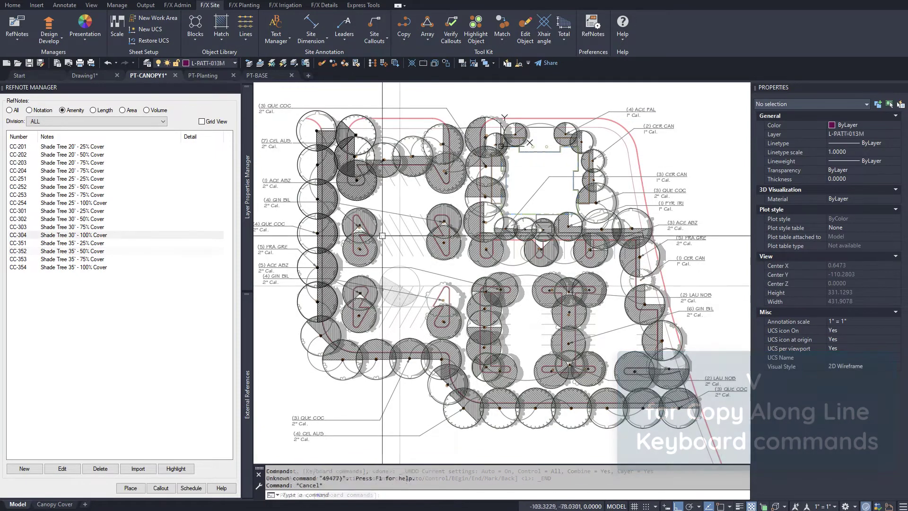
pyautogui.press('Escape')
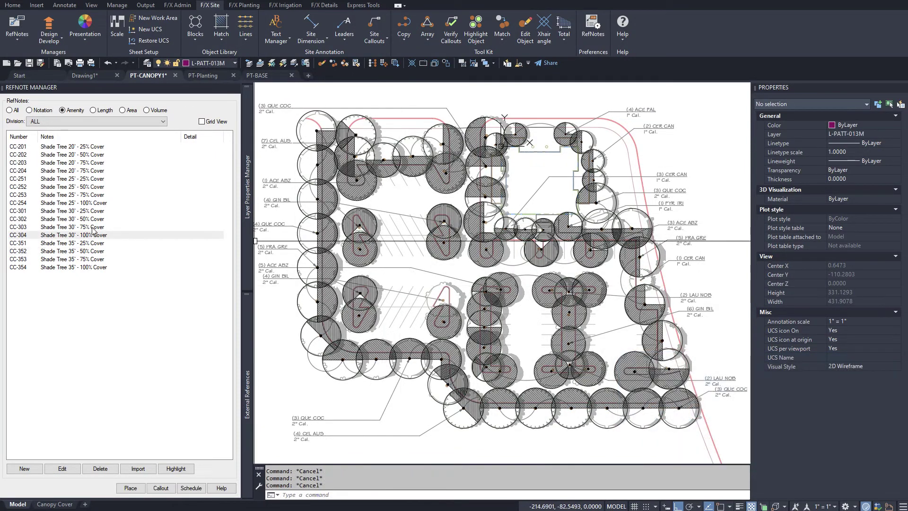
# Step: Place and rotate a Shade Tree 30' - 75% Cover block over the uncovered upper tree of the lower parking island left of centre
pyautogui.doubleClick(92, 227)
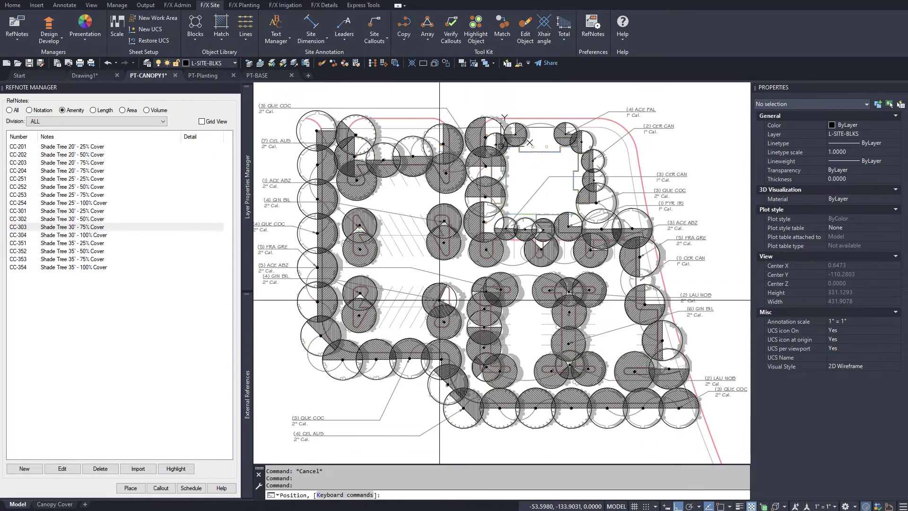
pyautogui.click(442, 300)
pyautogui.click(428, 330)
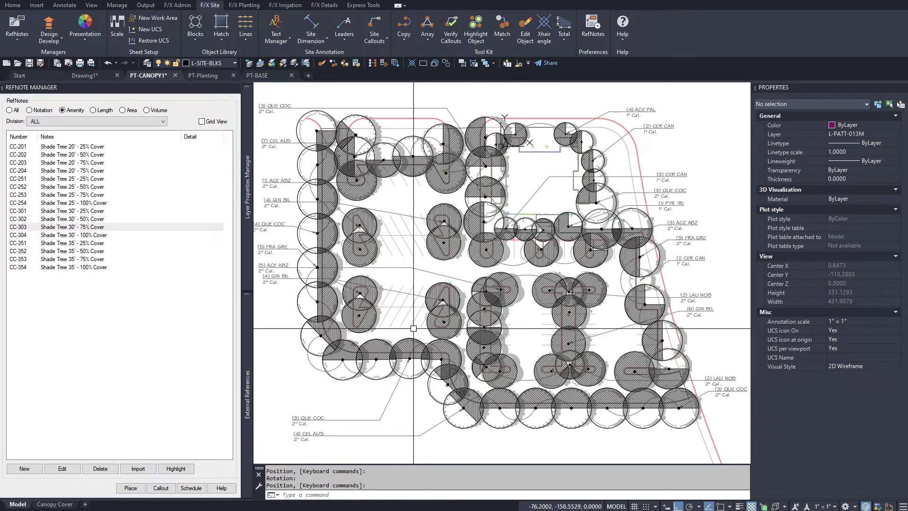
# Step: Start placing the CC-01 Site Hardscape Area with multiple boundaries, using the parking lot edge as the outer boundary
pyautogui.click(131, 112)
pyautogui.click(95, 147)
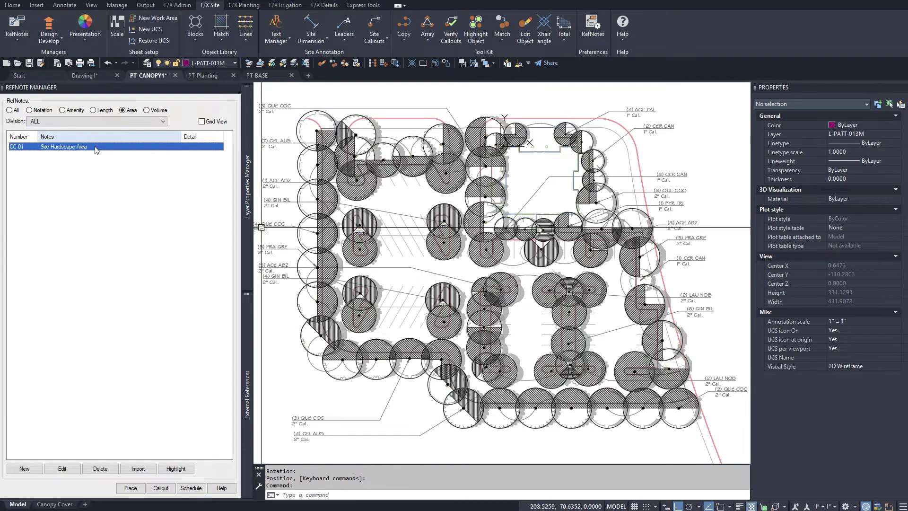
pyautogui.click(129, 487)
pyautogui.write('m')
pyautogui.press('Return')
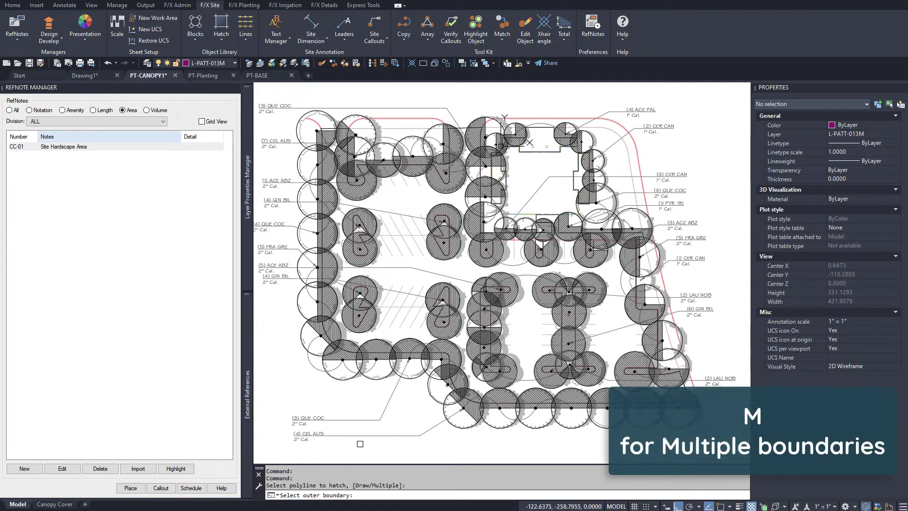
pyautogui.click(635, 279)
# Step: Exclude the nine planting islands inside the lot as interior boundaries and finish the hardscape hatch
pyautogui.click(574, 330)
pyautogui.click(506, 366)
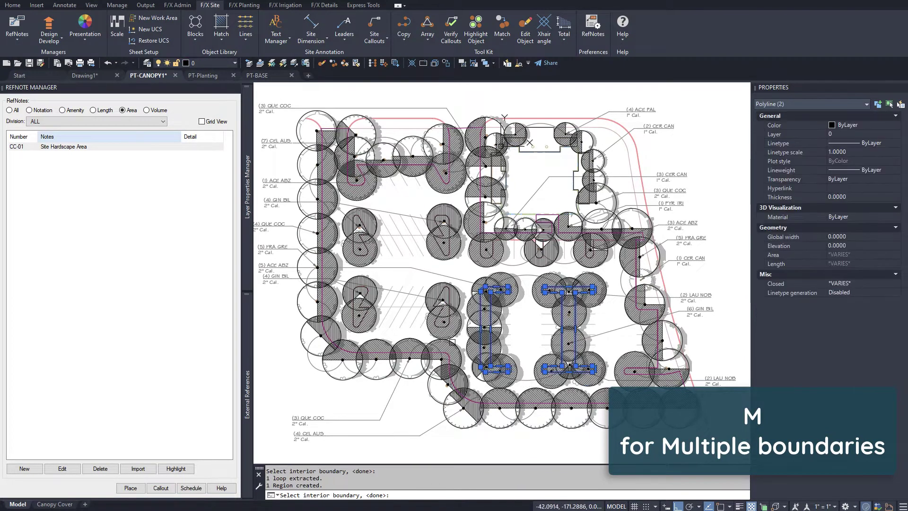
pyautogui.click(449, 321)
pyautogui.click(357, 314)
pyautogui.click(363, 257)
pyautogui.click(444, 255)
pyautogui.click(487, 258)
pyautogui.click(540, 258)
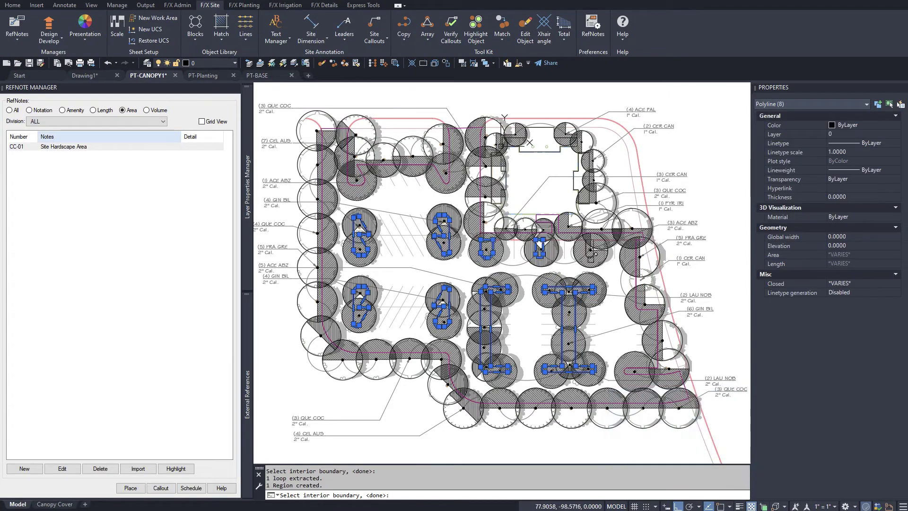
pyautogui.click(590, 258)
pyautogui.press('Return')
# Step: Hatch the small paved areas around the building as Site Hardscape Area and send all hatches to the back
pyautogui.click(131, 488)
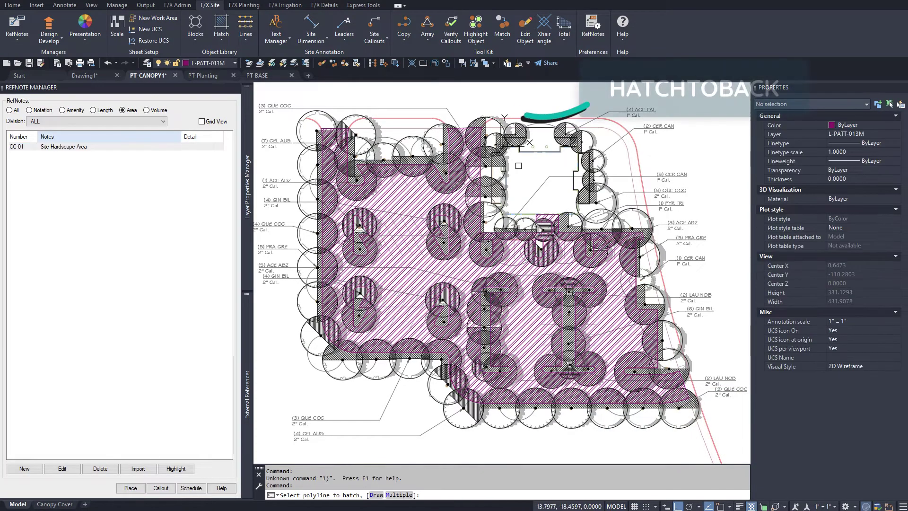
pyautogui.click(535, 152)
pyautogui.click(574, 179)
pyautogui.click(506, 175)
pyautogui.press('Return')
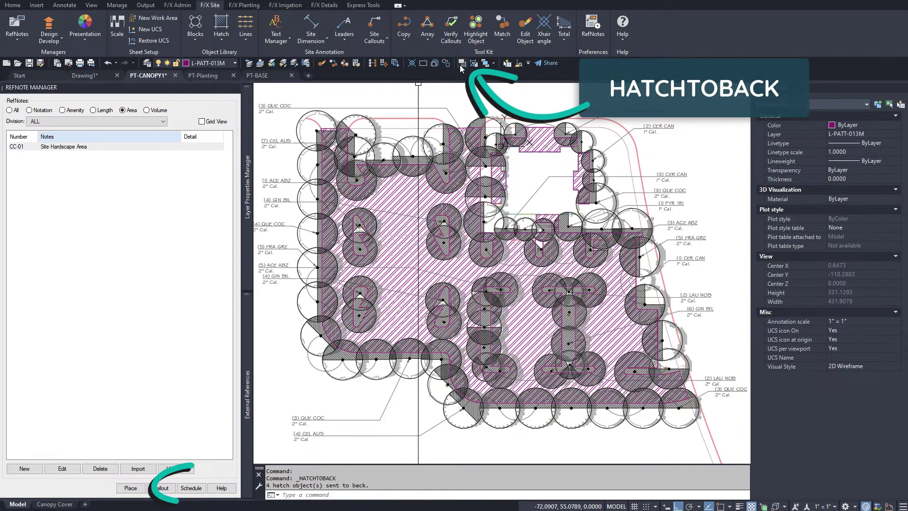
pyautogui.click(462, 63)
# Step: Generate a RefNote schedule of the CC Canopy Cover division, including xrefs and quantities, as a spreadsheet
pyautogui.click(191, 488)
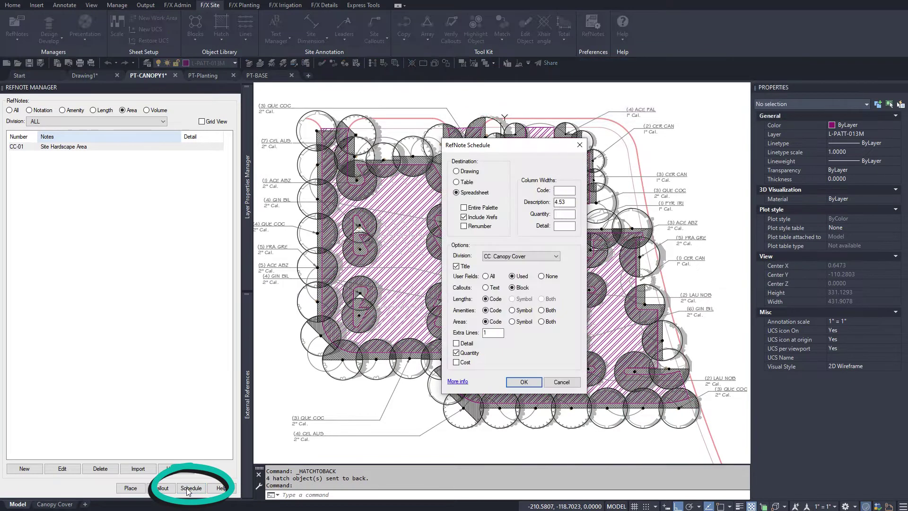
pyautogui.click(540, 258)
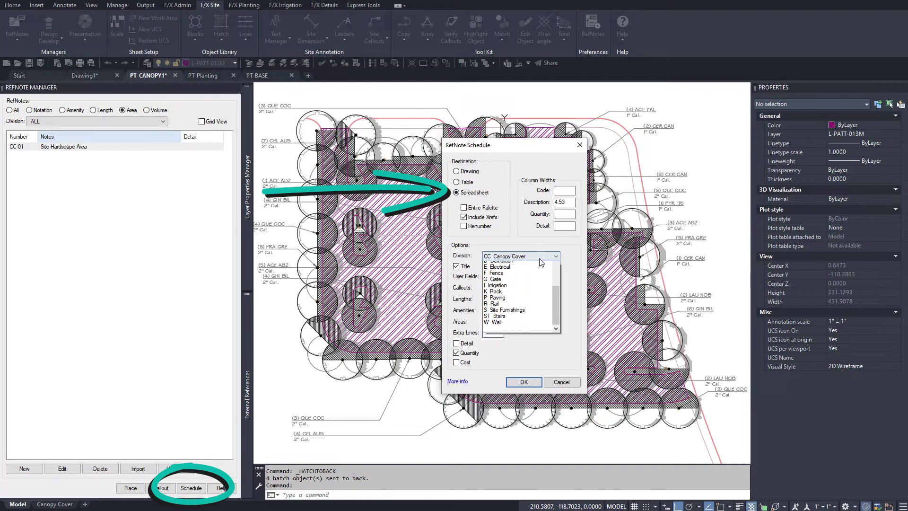
pyautogui.click(540, 261)
pyautogui.click(529, 381)
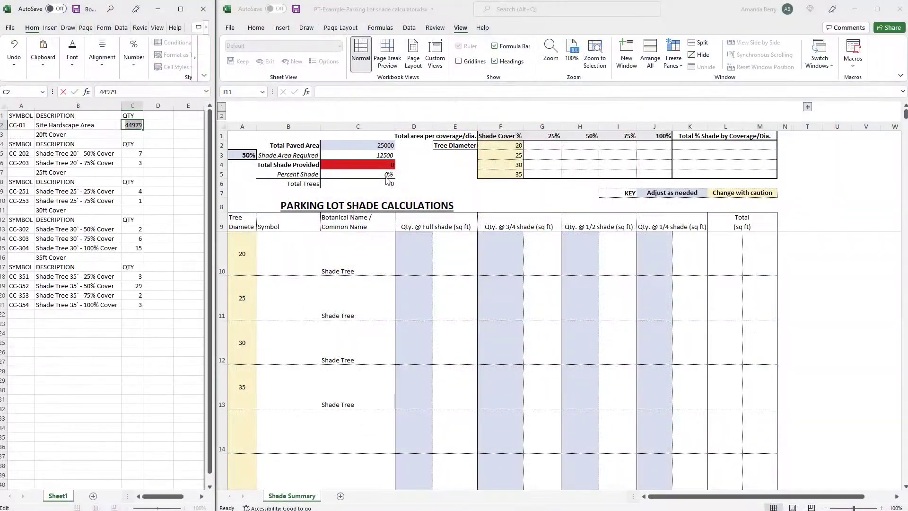
# Step: In the Excel parking lot shade calculator, enter 44979 as the Total Paved Area
pyautogui.click(378, 147)
pyautogui.doubleClick(378, 144)
pyautogui.write('44979')
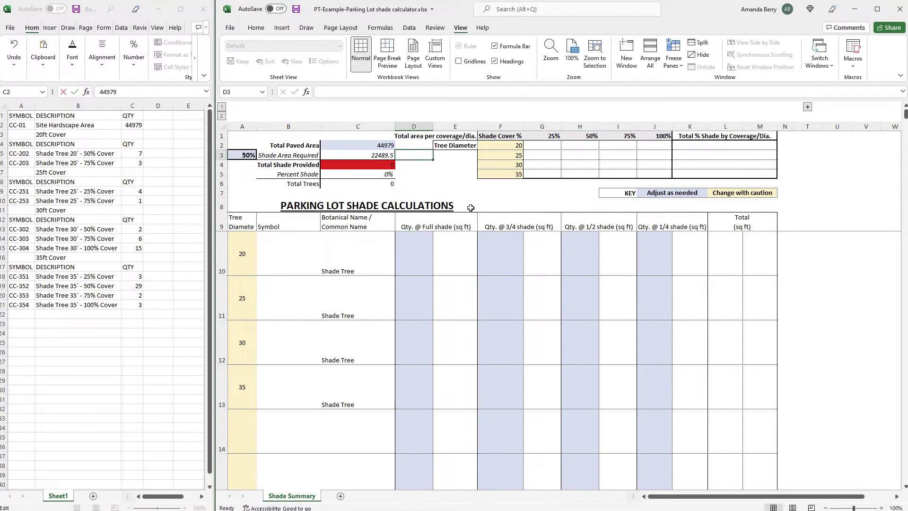
# Step: Enter the scheduled tree quantities by diameter and shade, including 3 for 20 ft at 3/4 shade and 3 for 35 ft at full shade
pyautogui.click(506, 264)
pyautogui.write('3')
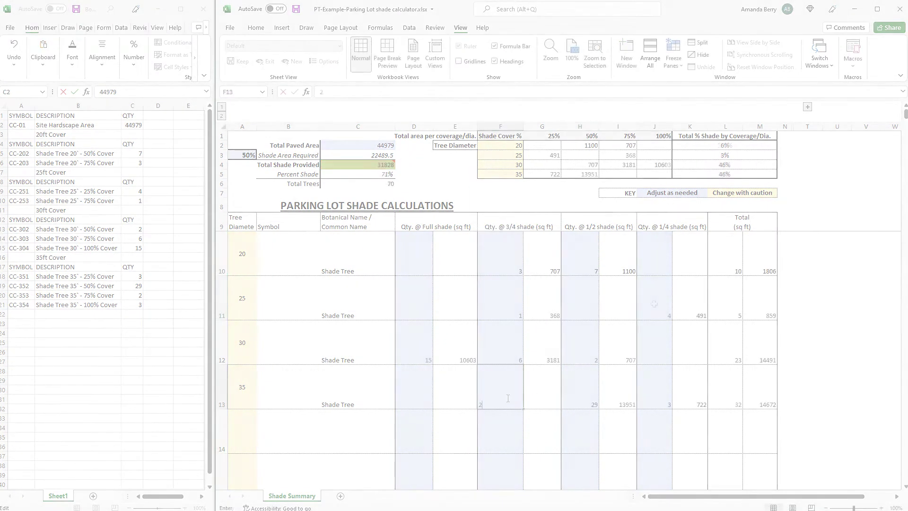
pyautogui.click(416, 392)
pyautogui.write('3')
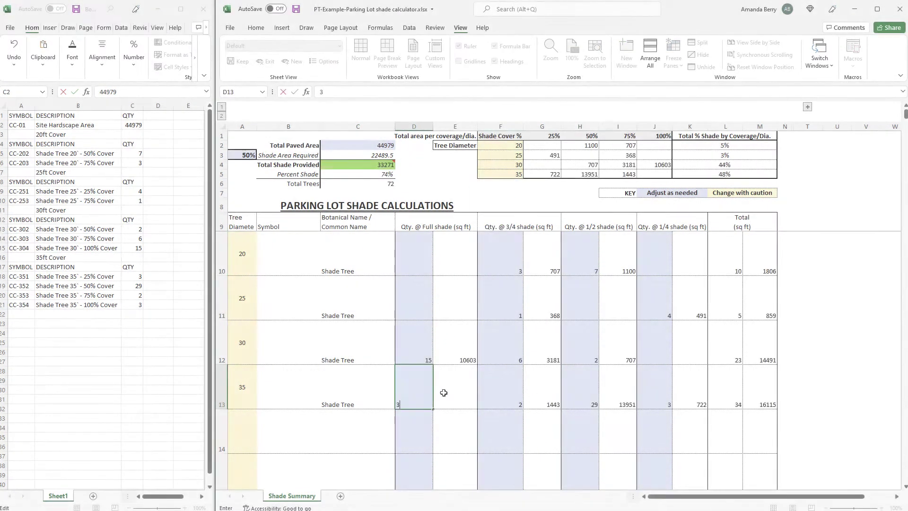
pyautogui.click(443, 392)
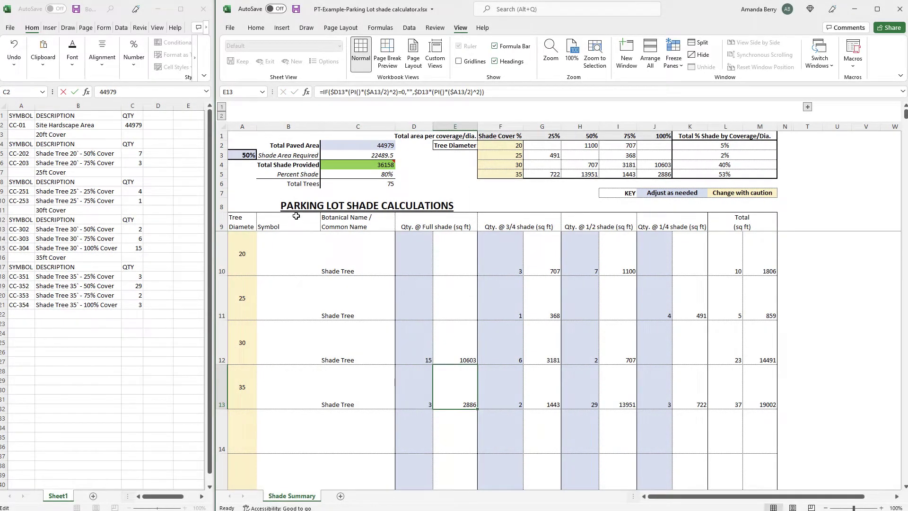
# Step: Copy the whole shade calculation range from A1 through M13
pyautogui.moveTo(234, 136); pyautogui.dragTo(762, 398)
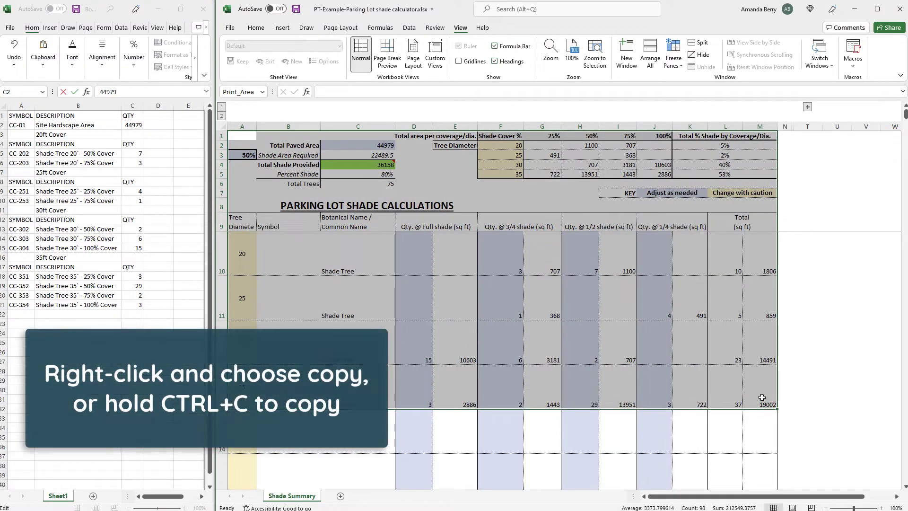
pyautogui.rightClick(762, 398)
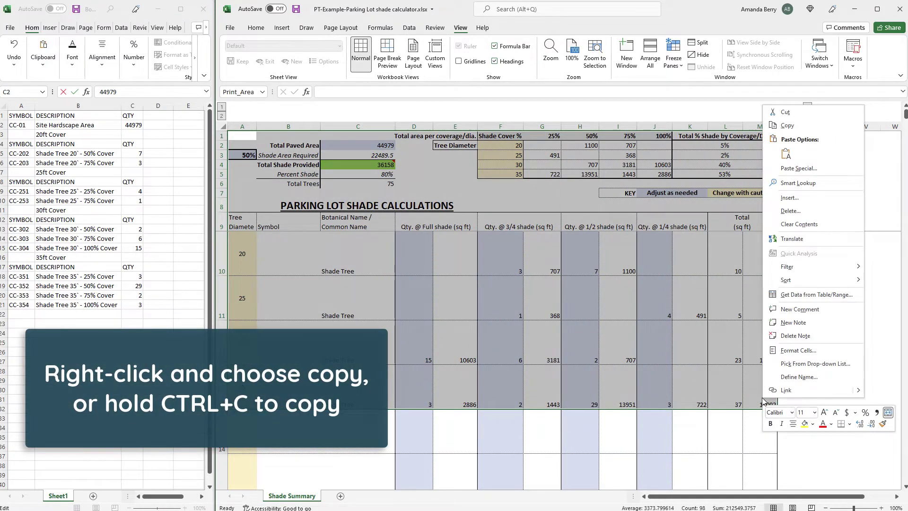
pyautogui.click(805, 125)
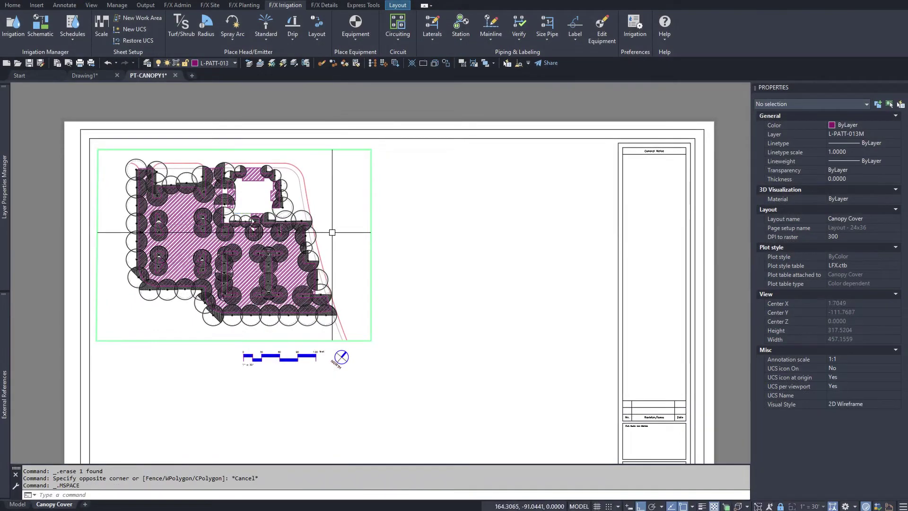
# Step: In AutoCAD, check the colours of the PT-Planting layers LK-TREE-013M to LK-TREE-050M and LK-TREE-SHAD to LK-TREE-SHAD-SM50
pyautogui.moveTo(5, 204)
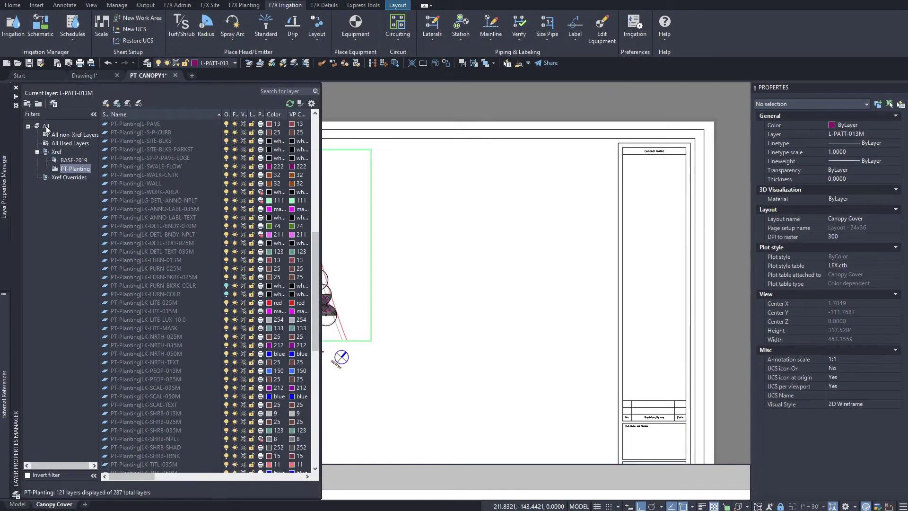
pyautogui.scroll(-7, 316, 265)
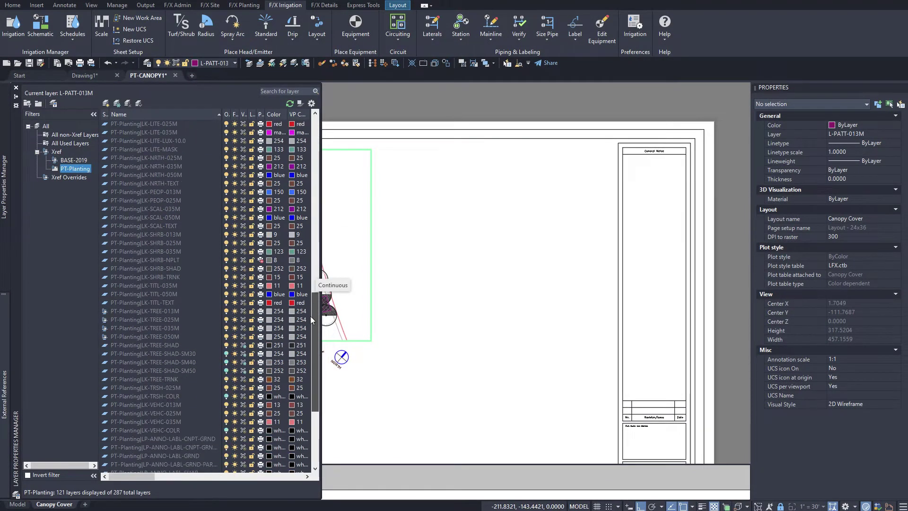
pyautogui.click(158, 311)
pyautogui.keyDown('shift'); pyautogui.click(166, 337); pyautogui.keyUp('shift')
pyautogui.click(270, 324)
pyautogui.click(284, 247)
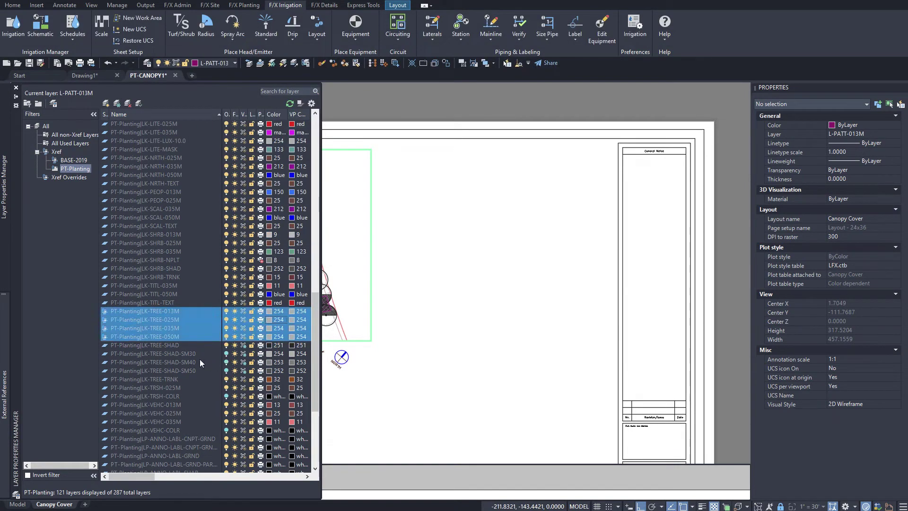
pyautogui.click(156, 345)
pyautogui.keyDown('shift'); pyautogui.click(188, 372); pyautogui.keyUp('shift')
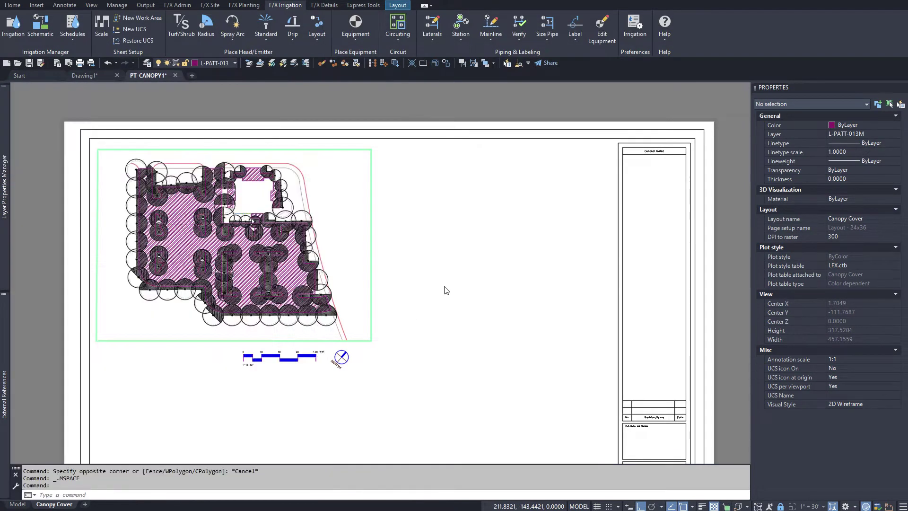
# Step: Paste the copied shade calculation into the Canopy Cover layout's paper space as a linked Microsoft Excel Worksheet
pyautogui.doubleClick(443, 285)
pyautogui.click(17, 8)
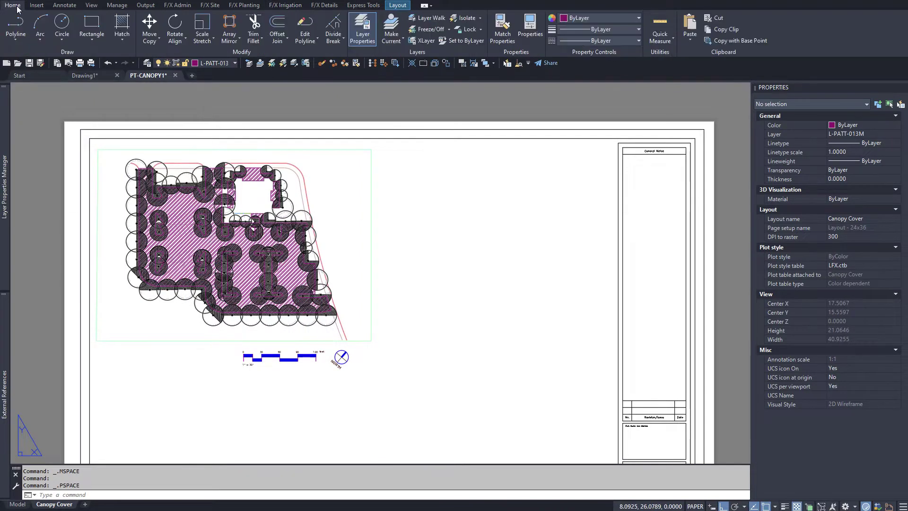
pyautogui.click(689, 39)
pyautogui.click(712, 132)
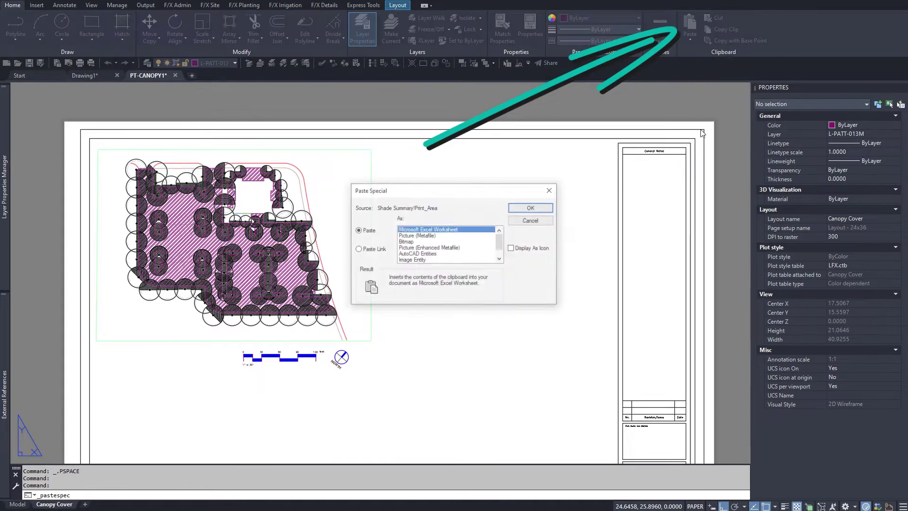
pyautogui.click(358, 249)
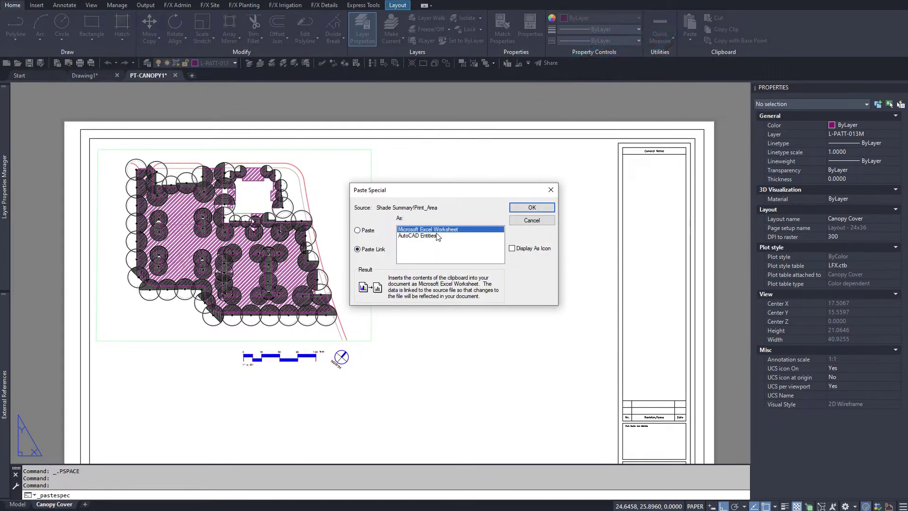
pyautogui.click(539, 209)
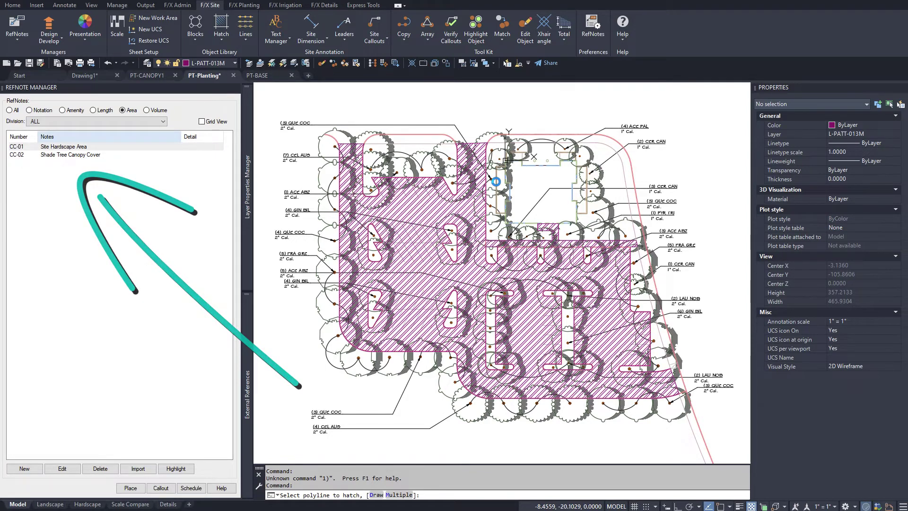
# Step: Fill the remaining hardscape outlines around the building in PT-Planting with the Site Hardscape Area hatch
pyautogui.click(496, 181)
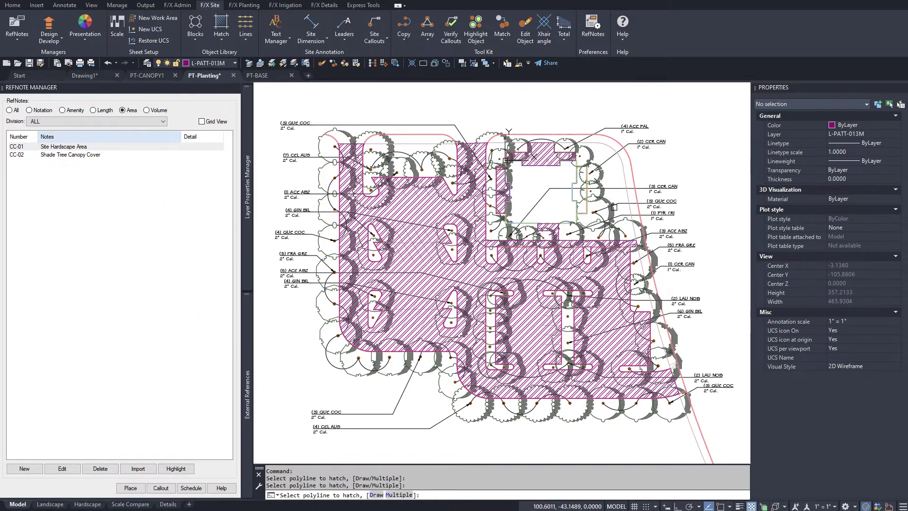
pyautogui.press('Return')
# Step: Generate plant outlines around the trees on the parking lot plan
pyautogui.click(244, 5)
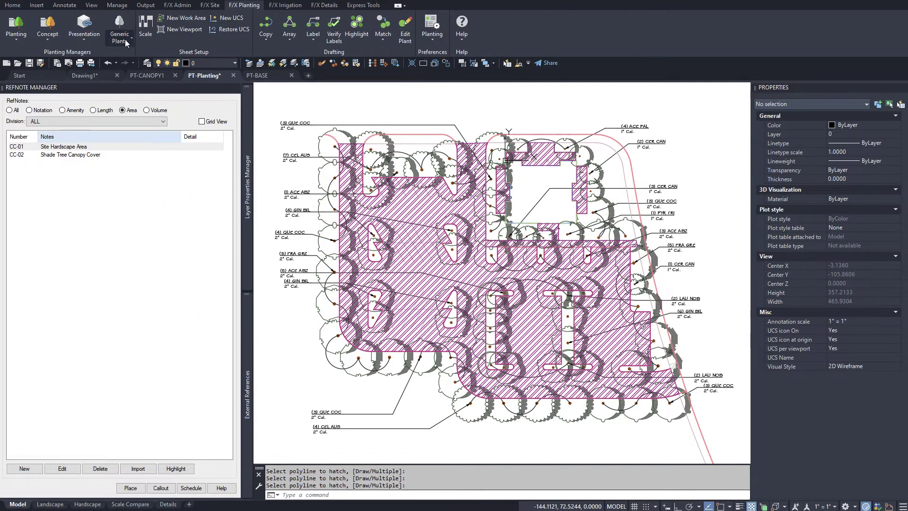
pyautogui.click(98, 38)
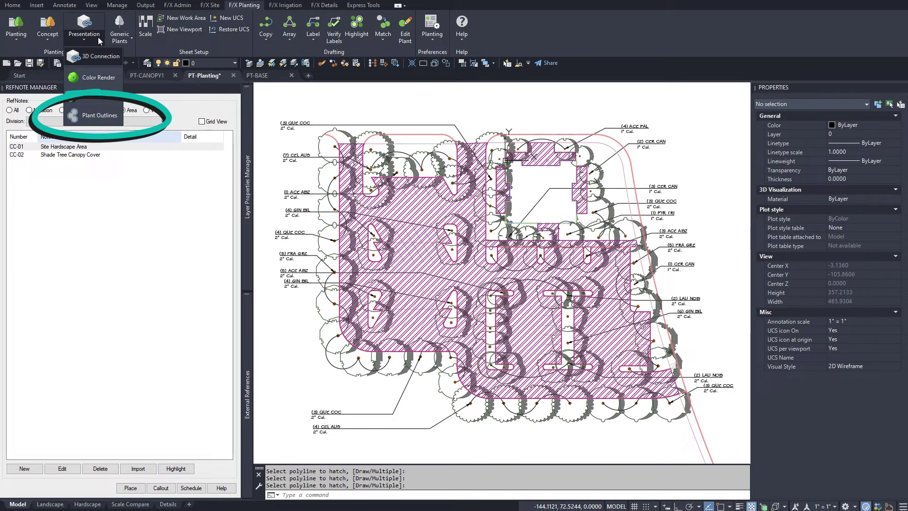
pyautogui.click(98, 117)
pyautogui.click(430, 282)
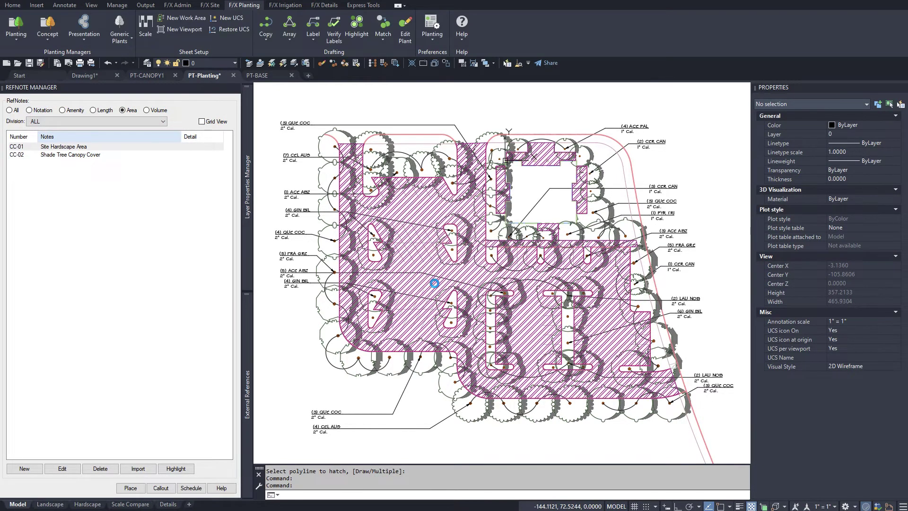
# Step: Select all similar tree outline regions and explode them, repeating the explode to reduce them to separate arcs
pyautogui.rightClick(320, 166)
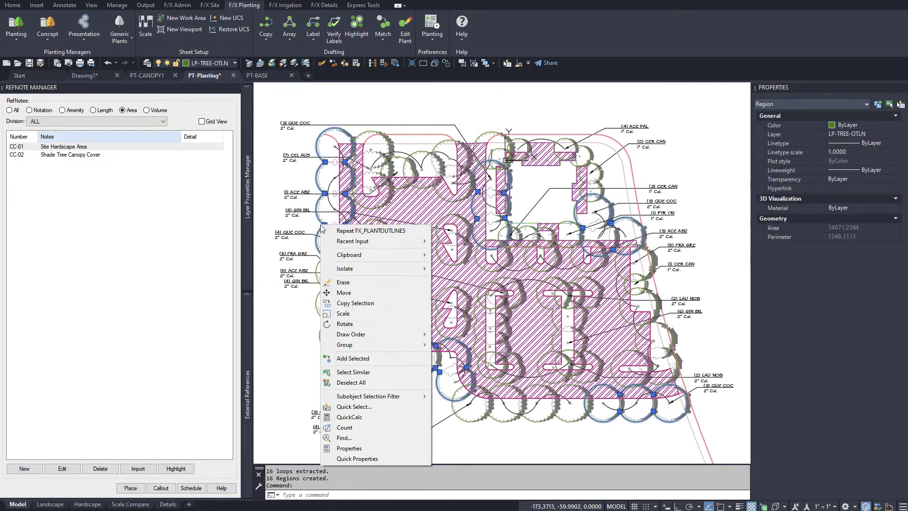
pyautogui.click(368, 369)
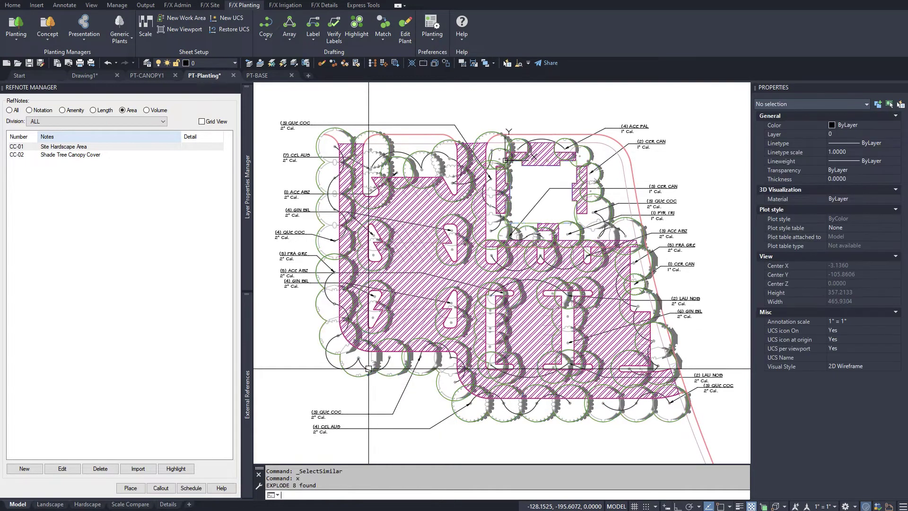
pyautogui.rightClick(315, 246)
pyautogui.click(350, 395)
pyautogui.write('x')
pyautogui.press('Return')
pyautogui.press('Escape')
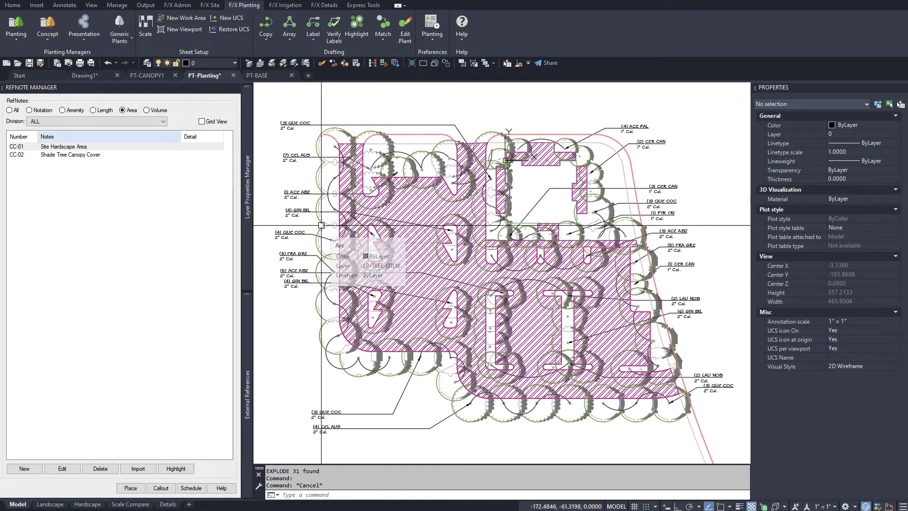
# Step: Join the exploded tree outline arcs into continuous polylines with SuperJoin
pyautogui.scroll(2, 273, 39)
pyautogui.click(277, 42)
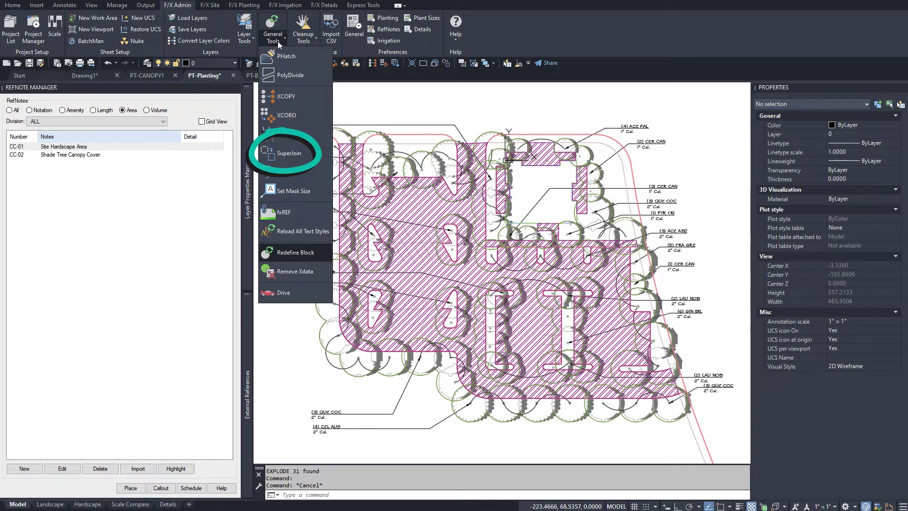
pyautogui.click(289, 153)
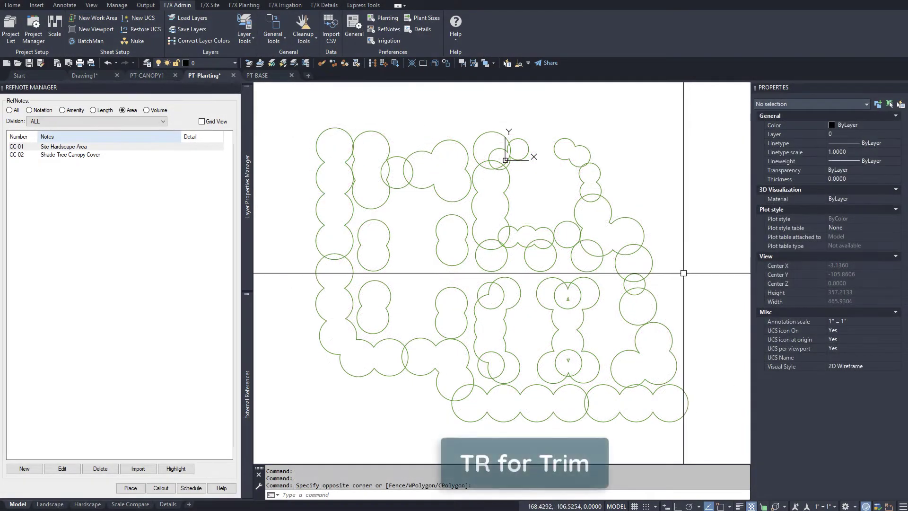
# Step: Trim the tree outlines where they cross the hardscape boundary near the building and erase the leftover pieces
pyautogui.write('TR')
pyautogui.press('Return')
pyautogui.moveTo(628, 236); pyautogui.dragTo(634, 283)
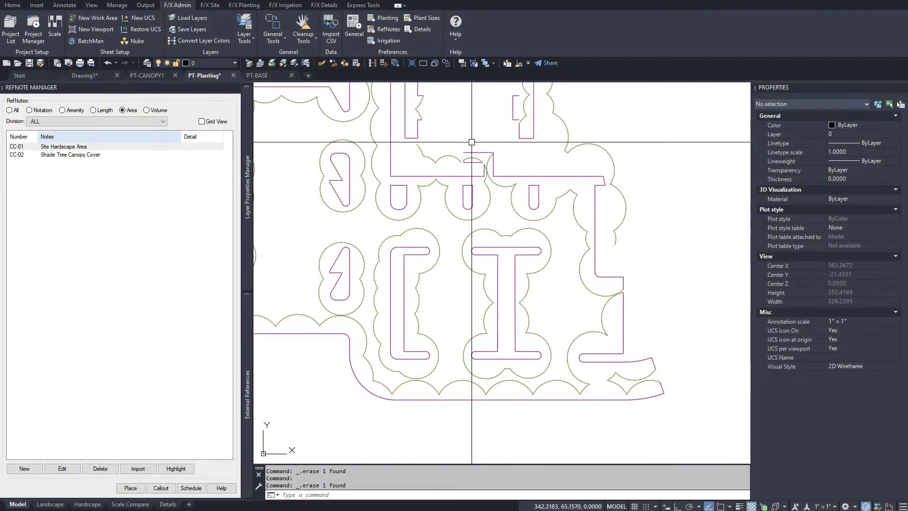
pyautogui.scroll(5, 487, 151)
pyautogui.write('tr')
pyautogui.press('Return')
pyautogui.scroll(4, 532, 171)
pyautogui.click(547, 181)
pyautogui.press('Return')
pyautogui.click(565, 190)
pyautogui.click(519, 157)
pyautogui.press('Delete')
# Step: Erase the surplus canopy outline polylines that lie outside the parking lot's hardscape boundary
pyautogui.scroll(-6, 580, 196)
pyautogui.moveTo(603, 255); pyautogui.dragTo(446, 257, button='middle')
pyautogui.click(622, 287)
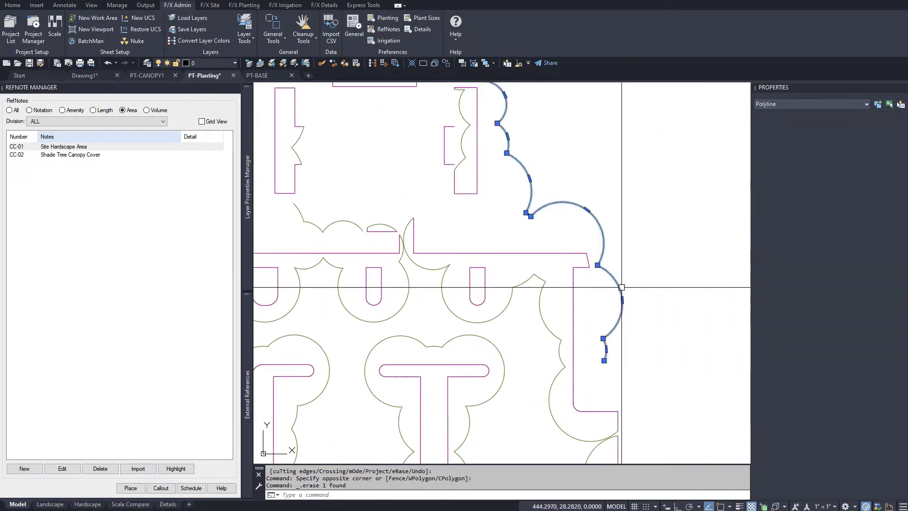
pyautogui.scroll(-5, 622, 286)
pyautogui.scroll(7, 547, 181)
pyautogui.press('Delete')
pyautogui.click(541, 182)
pyautogui.click(491, 208)
pyautogui.press('Delete')
pyautogui.click(530, 295)
pyautogui.click(507, 261)
pyautogui.press('Delete')
pyautogui.click(568, 371)
pyautogui.press('Delete')
# Step: Move the Shade Tree Canopy Cover hatches from the trimmed copy onto the matching hardscape plan, using object snap for alignment
pyautogui.scroll(-3, 527, 330)
pyautogui.moveTo(547, 333)
pyautogui.mouseDown(button='middle')
pyautogui.moveTo(478, 284)
pyautogui.moveTo(559, 346)
pyautogui.mouseUp(button='middle')
pyautogui.moveTo(425, 239); pyautogui.dragTo(571, 221, button='middle')
pyautogui.scroll(-3, 571, 220)
pyautogui.moveTo(586, 303)
pyautogui.mouseDown(button='middle')
pyautogui.moveTo(604, 298)
pyautogui.moveTo(493, 185)
pyautogui.moveTo(454, 250)
pyautogui.mouseUp(button='middle')
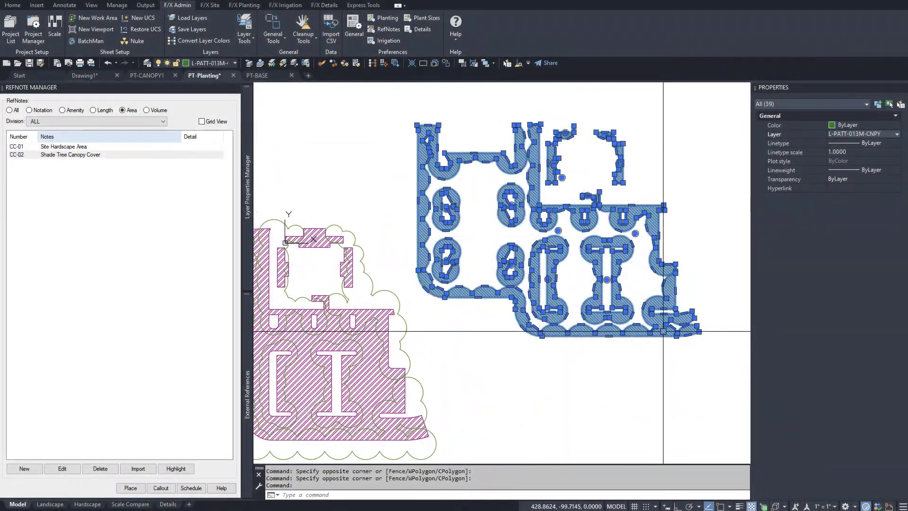
pyautogui.write('m')
pyautogui.press('Return')
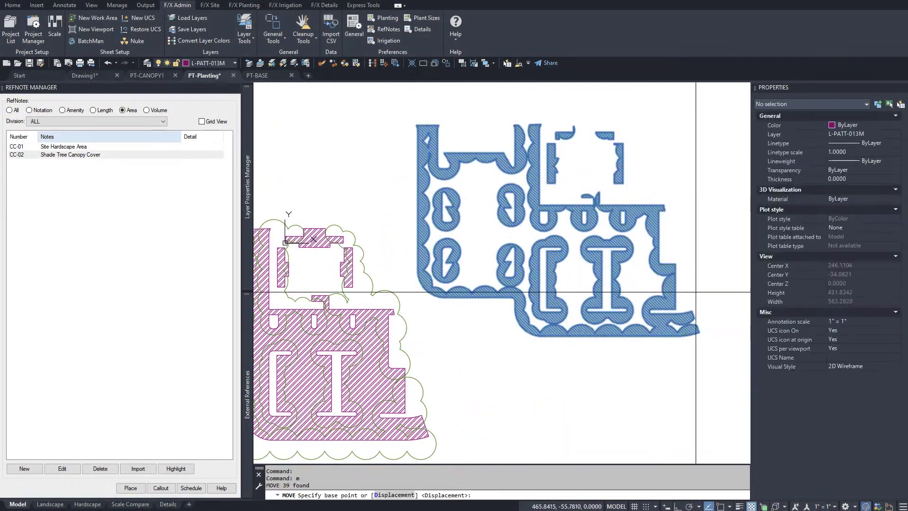
pyautogui.press('F3')
pyautogui.click(625, 136)
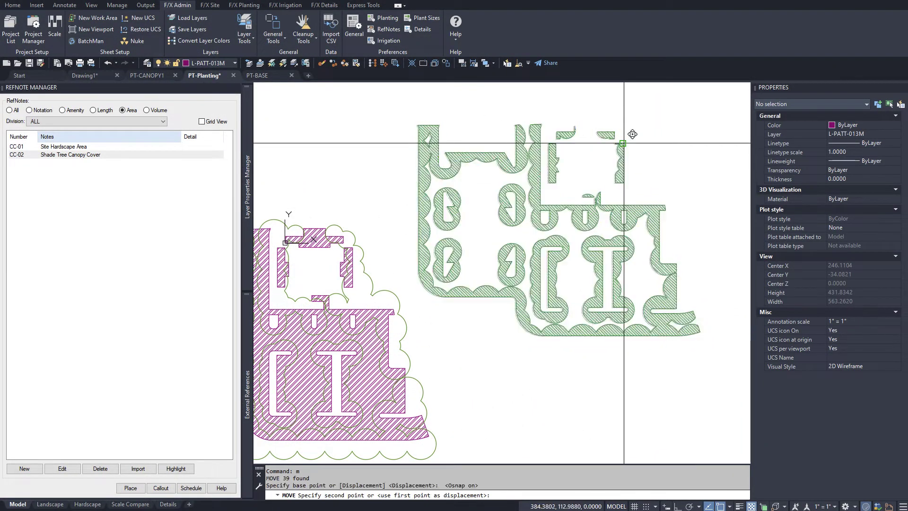
pyautogui.scroll(4, 345, 258)
pyautogui.scroll(-2, 376, 233)
pyautogui.moveTo(384, 410); pyautogui.dragTo(592, 296, button='middle')
pyautogui.scroll(-2, 591, 296)
pyautogui.moveTo(648, 296); pyautogui.dragTo(622, 293, button='middle')
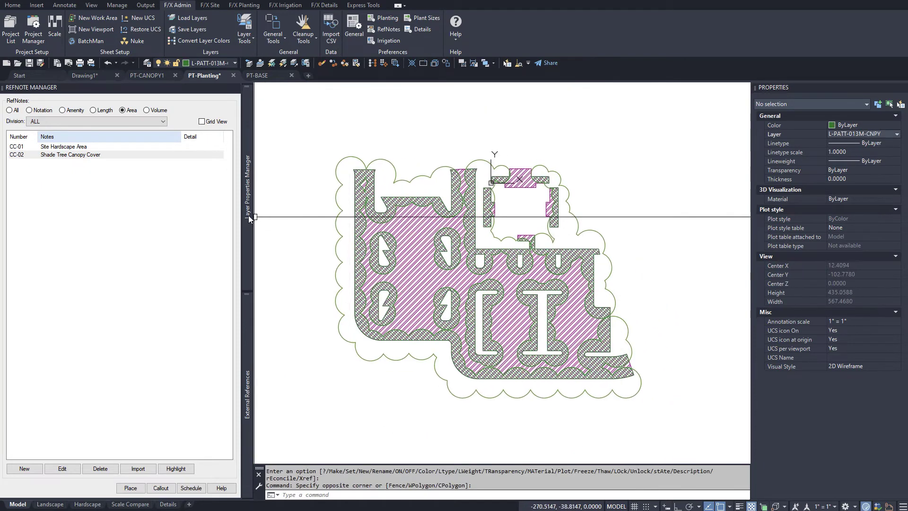
# Step: Turn the hidden planting and plant label layers back on in the layer list
pyautogui.moveTo(249, 219)
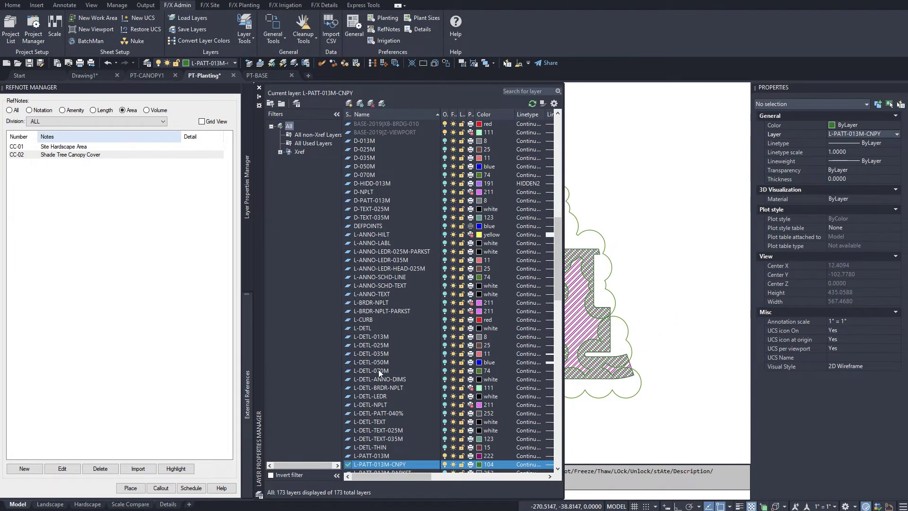
pyautogui.click(445, 285)
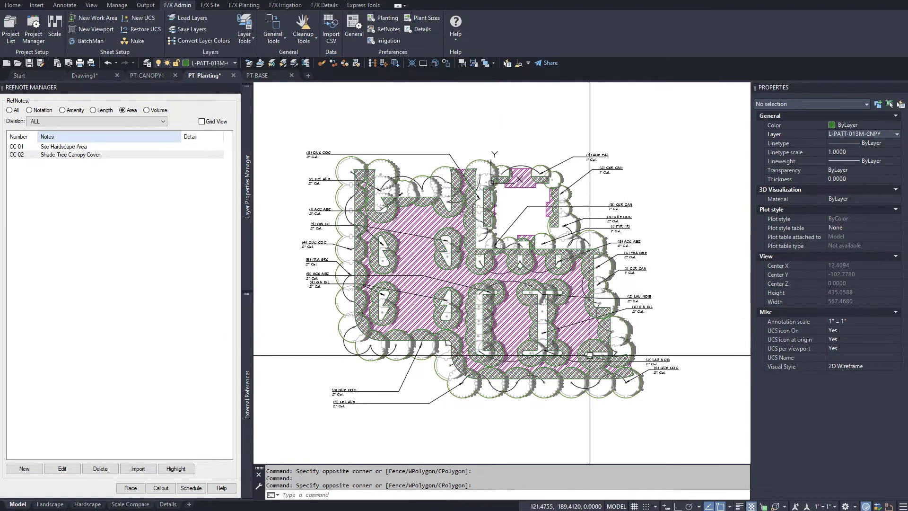
pyautogui.scroll(2, 573, 375)
pyautogui.moveTo(586, 390); pyautogui.dragTo(586, 369, button='middle')
# Step: On the Landscape layout, stretch the plan viewport's right edge outward so it frames all the plant labels
pyautogui.click(50, 504)
pyautogui.scroll(2, 491, 322)
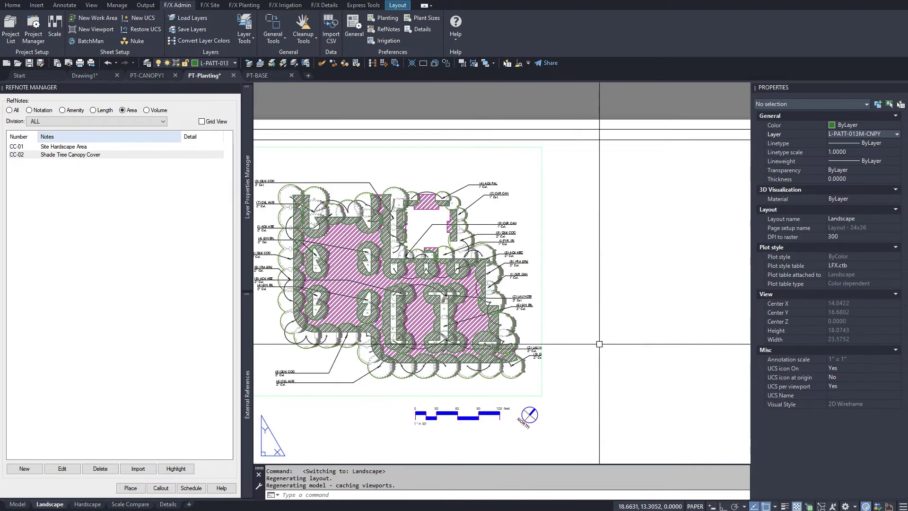
pyautogui.click(544, 305)
pyautogui.click(570, 265)
pyautogui.press('Escape')
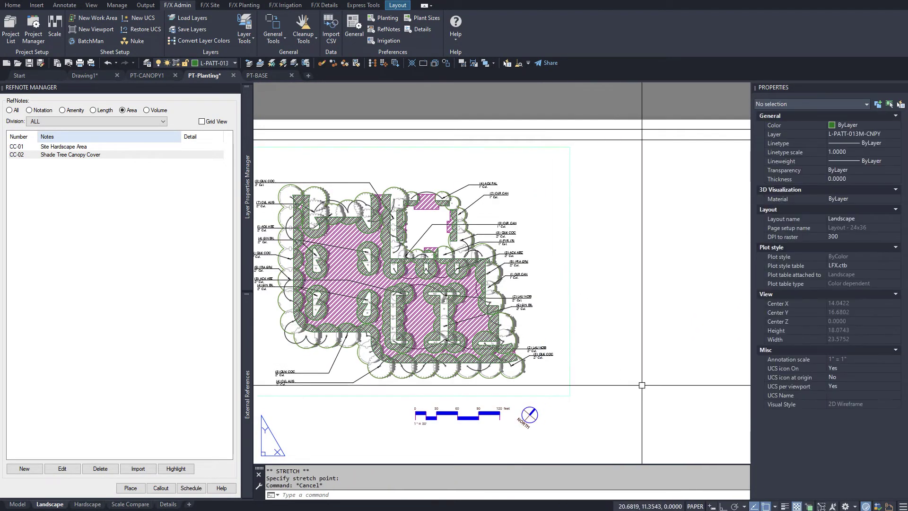
pyautogui.moveTo(640, 385); pyautogui.dragTo(597, 276, button='middle')
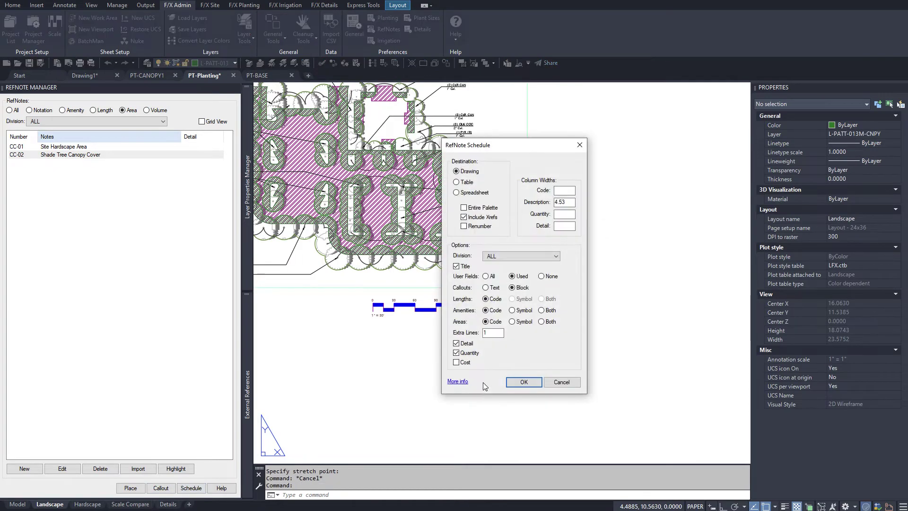